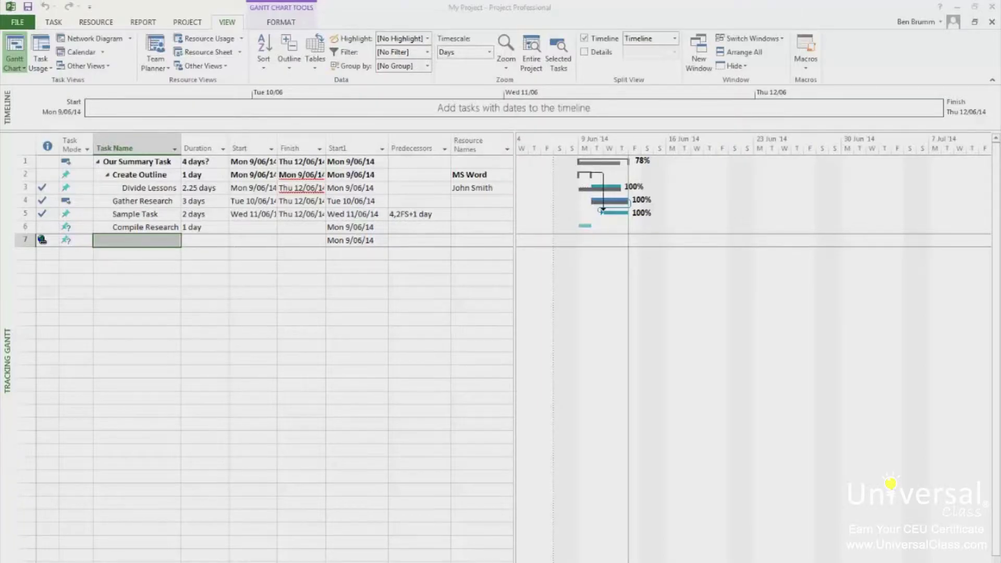
Open the Resource Overview report from the REPORT tab's Resources report list
{"action": "left_click", "coordinate": [149, 23]}
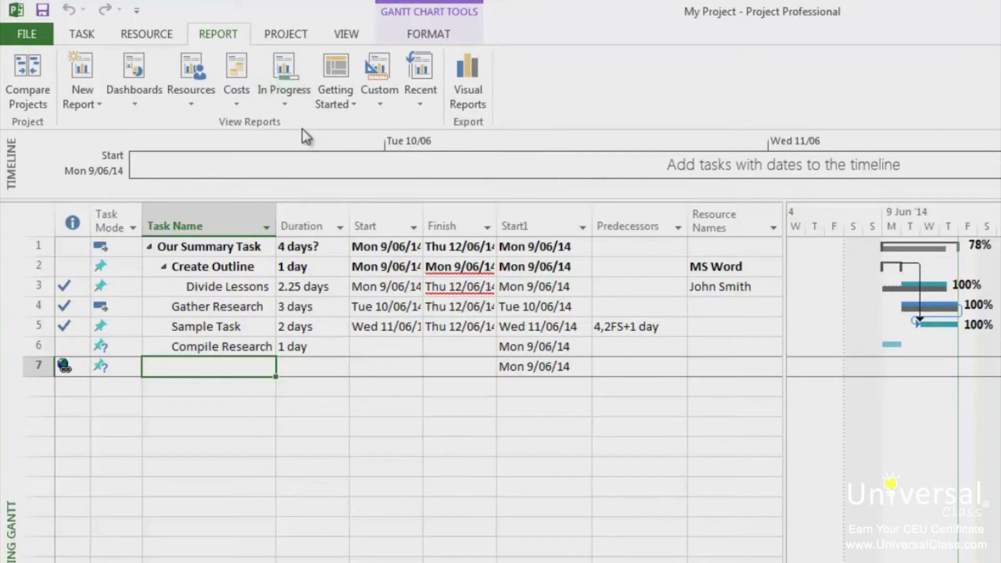
{"action": "left_click", "coordinate": [192, 98]}
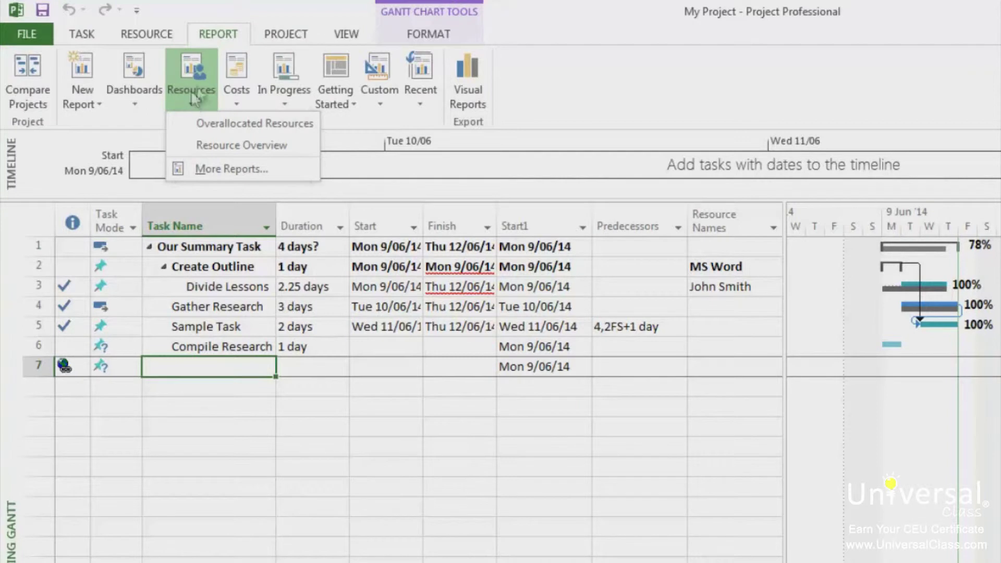
{"action": "left_click", "coordinate": [290, 8]}
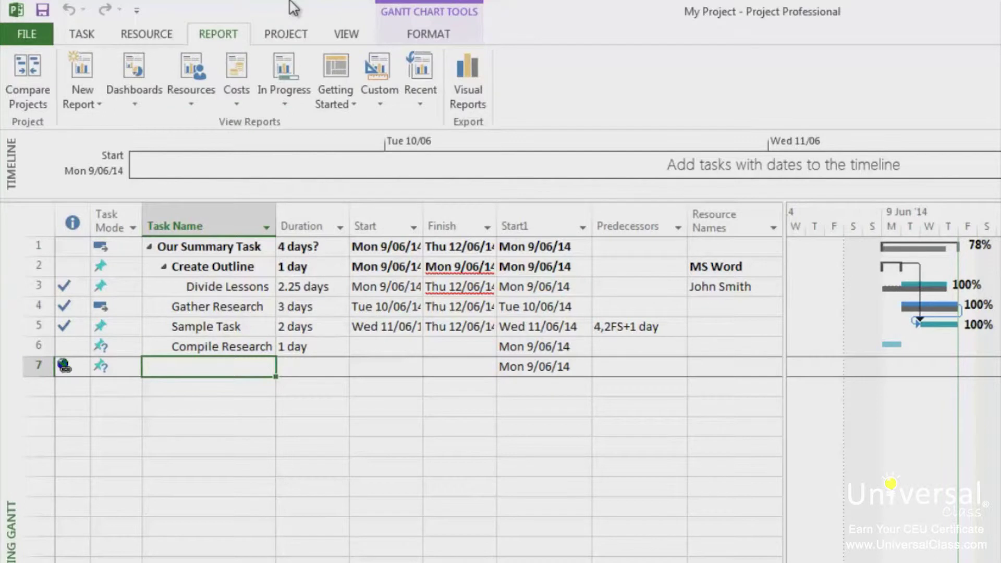
{"action": "left_click", "coordinate": [185, 98]}
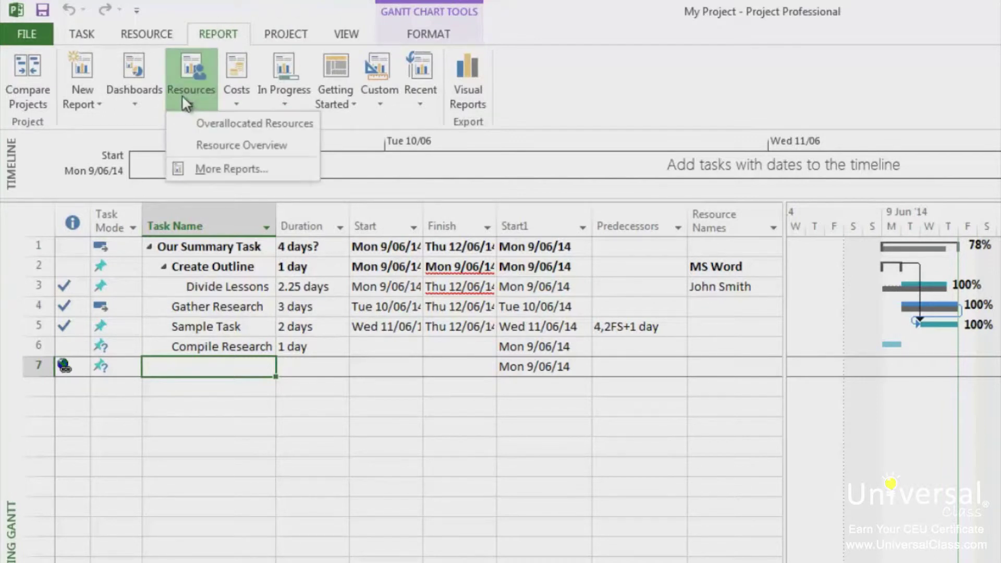
{"action": "left_click", "coordinate": [207, 144]}
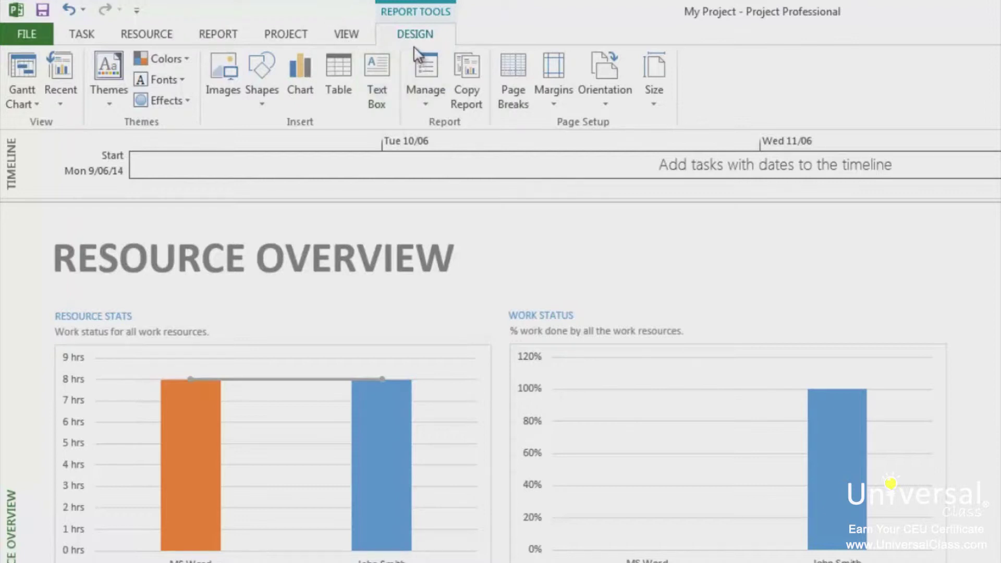
Return to the REPORT ribbon with the Resource Overview report displayed
{"action": "left_click", "coordinate": [235, 37]}
Open the Burndown dashboard report for 26/05/14 to 9/06/14, then go back to the REPORT ribbon
{"action": "left_click", "coordinate": [136, 101]}
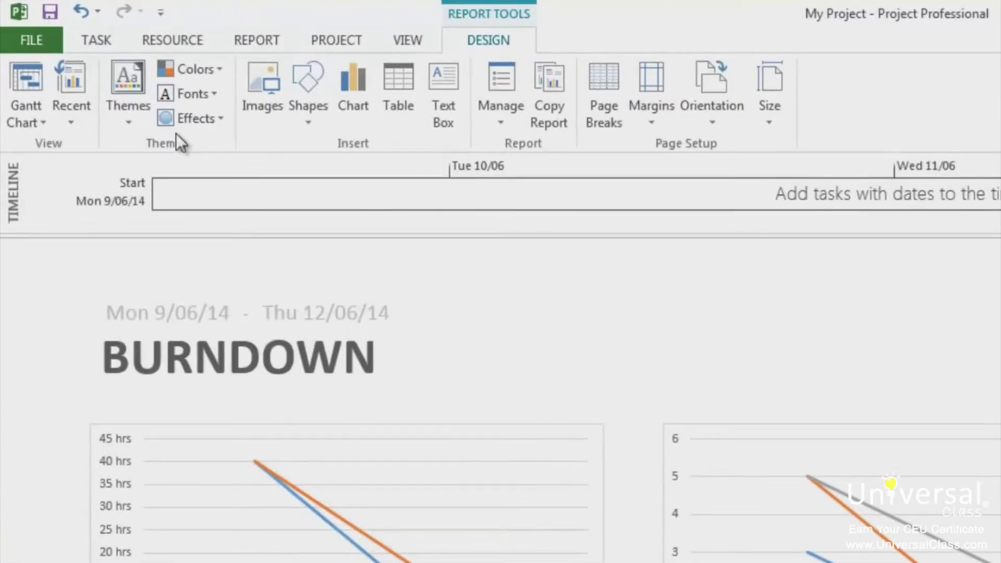
{"action": "left_click", "coordinate": [270, 39]}
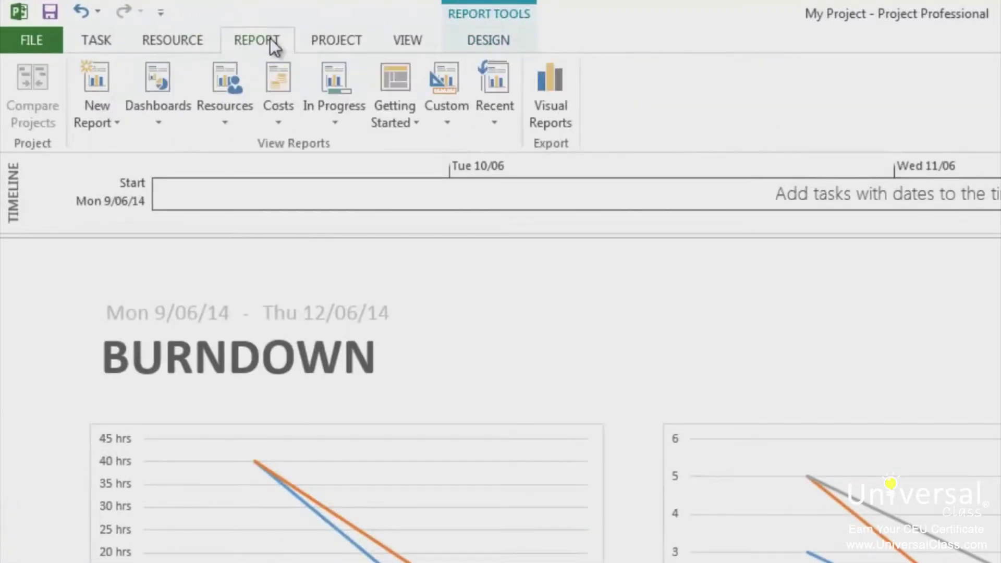
Create a new custom chart report named 'My Chart'
{"action": "left_click", "coordinate": [111, 127]}
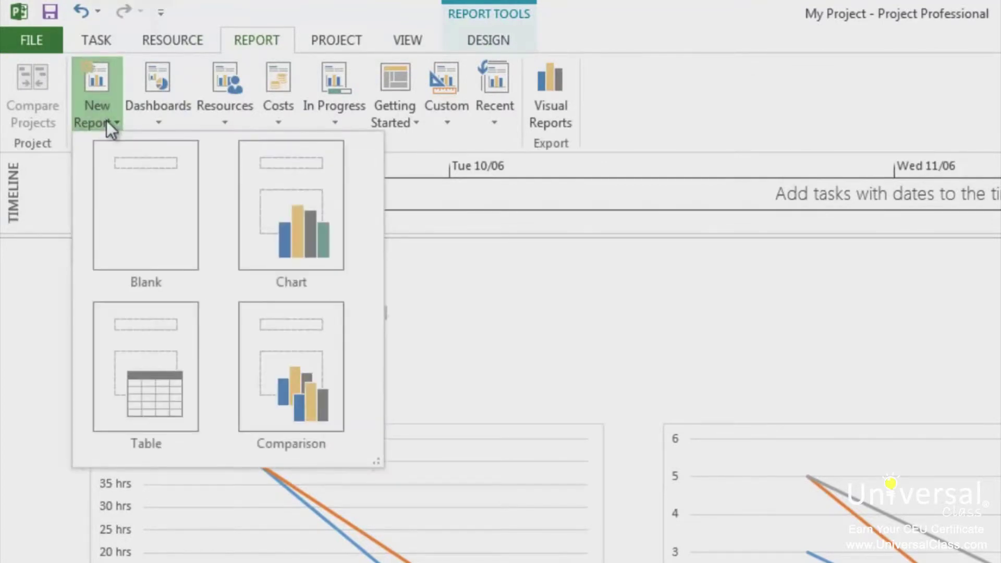
{"action": "left_click", "coordinate": [146, 214]}
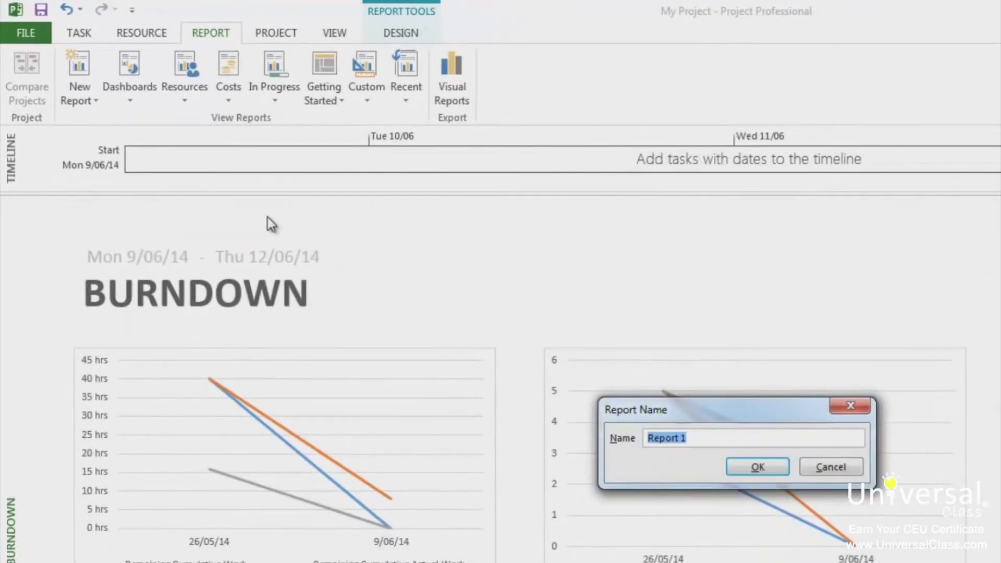
{"action": "type", "text": "My Chart"}
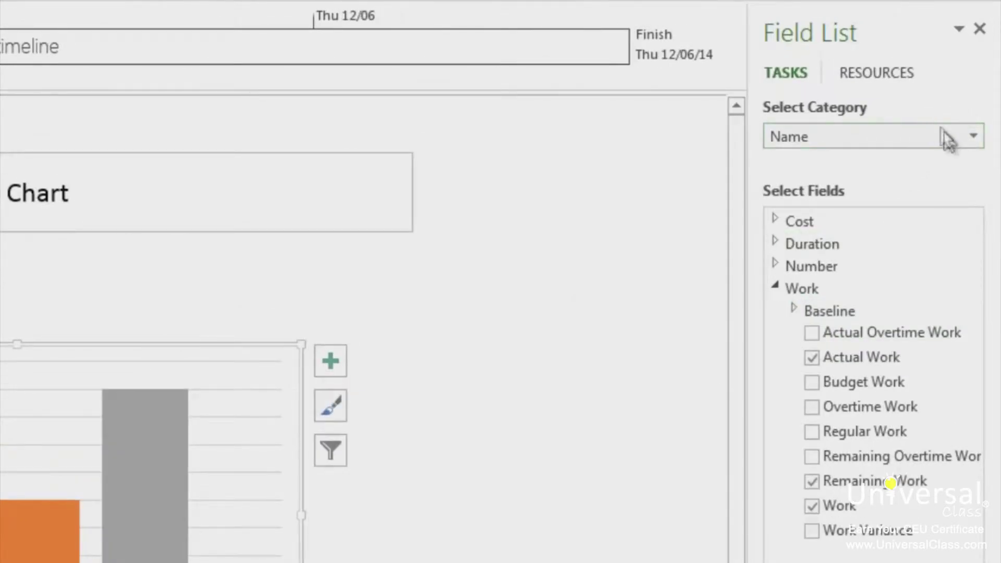
Keep Name as the chart category and add Budget Work and Overtime Work to My Chart
{"action": "left_click", "coordinate": [971, 136]}
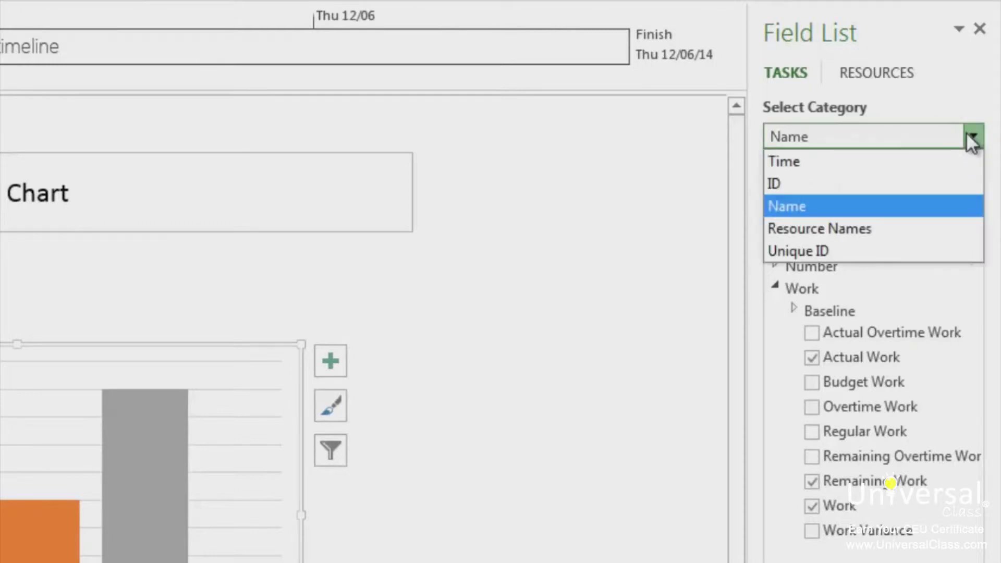
{"action": "left_click", "coordinate": [973, 138]}
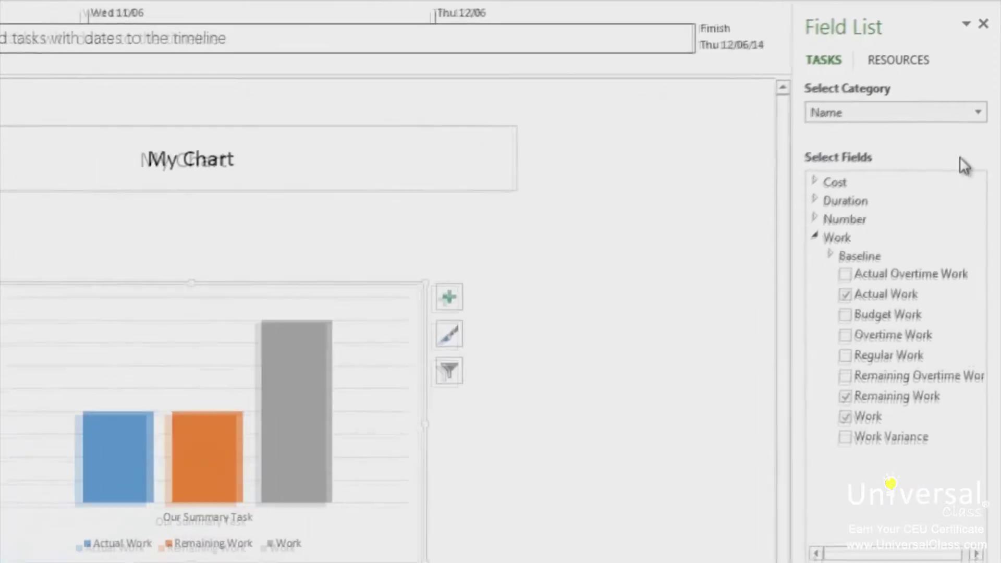
{"action": "left_click", "coordinate": [856, 296]}
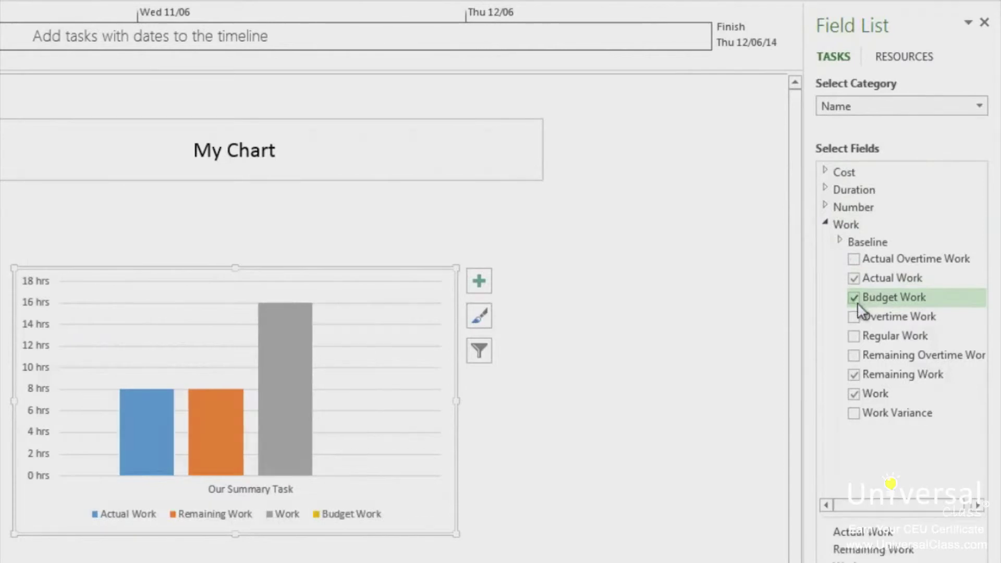
{"action": "left_click", "coordinate": [856, 314]}
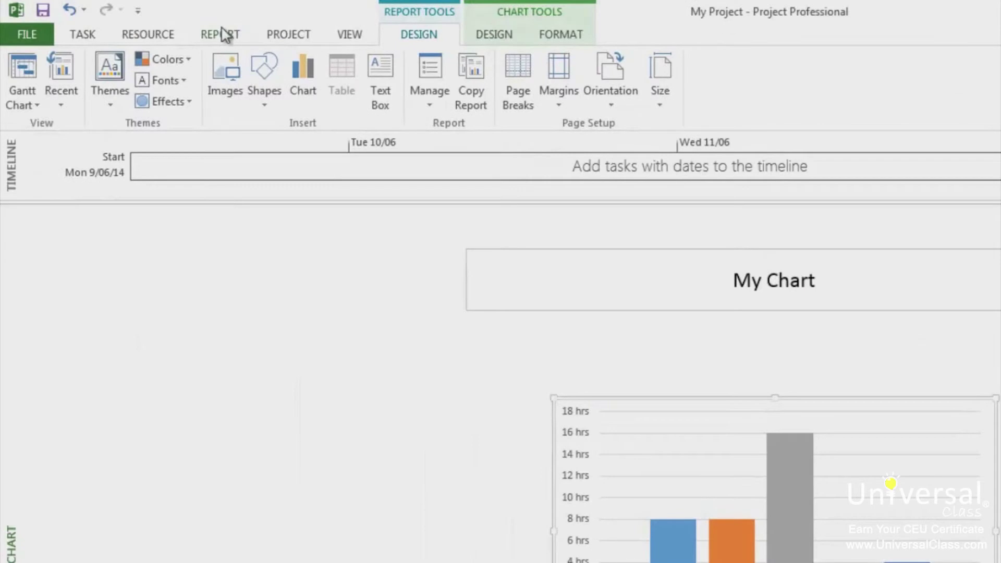
{"action": "left_click", "coordinate": [224, 34]}
{"action": "left_click", "coordinate": [383, 102]}
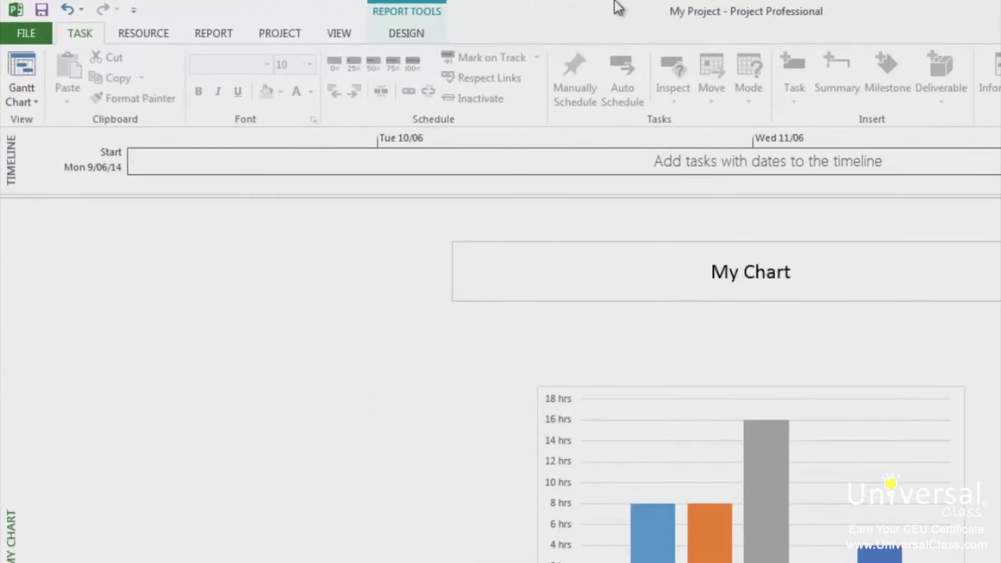
Bring up the Report Tools Design options, including Page Setup, for My Chart
{"action": "left_click", "coordinate": [407, 35]}
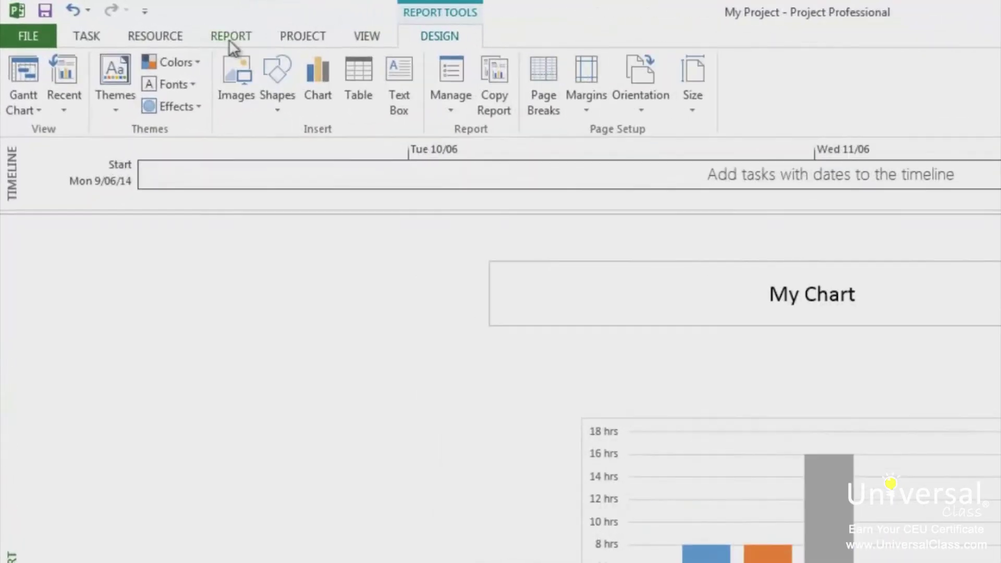
Return to the REPORT ribbon with the finished My Chart report still open
{"action": "left_click", "coordinate": [231, 39]}
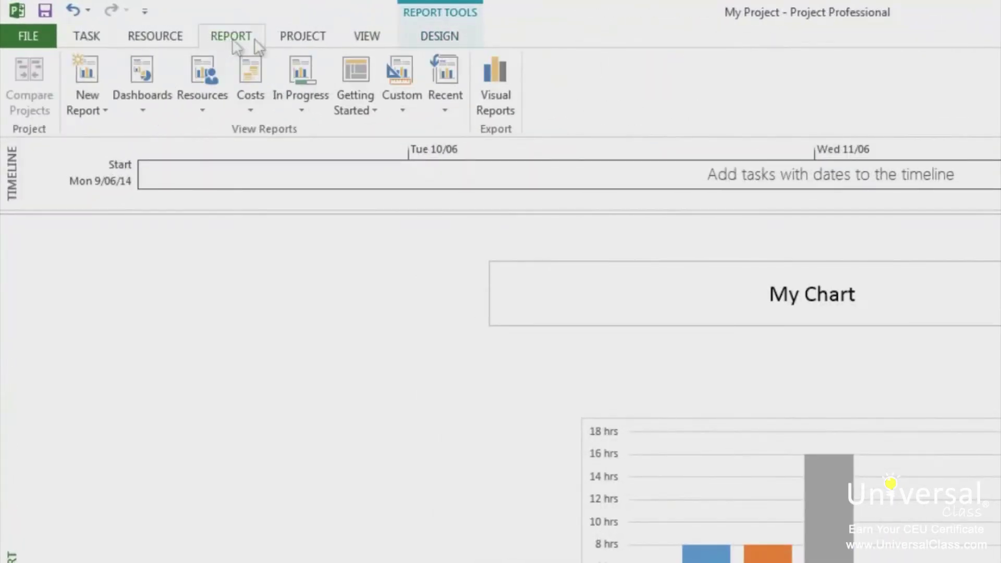
Generate the Baseline Cost Report visual report in Excel, charting Baseline Cost, Cost and Actual Cost weekly
{"action": "left_click", "coordinate": [496, 102]}
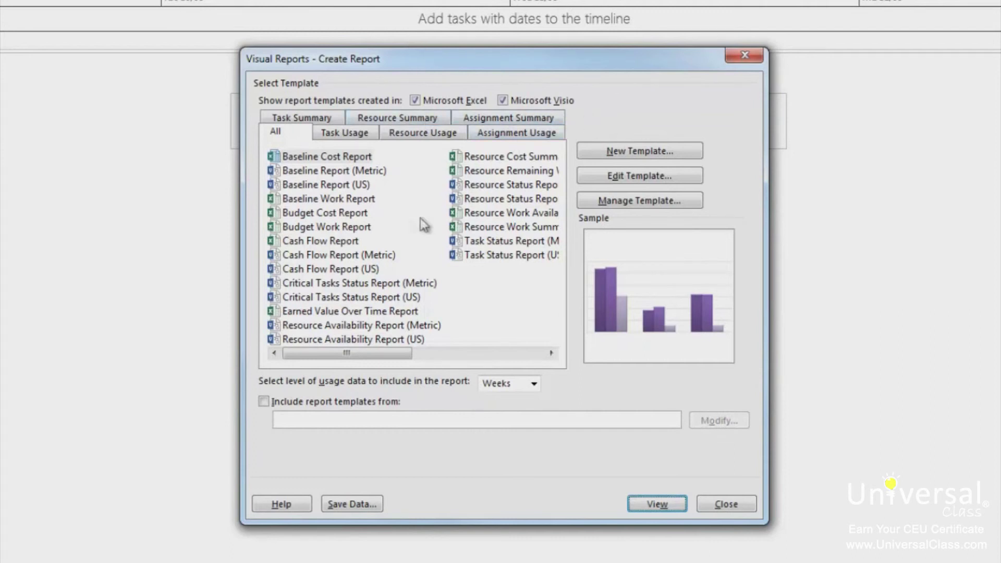
{"action": "left_click", "coordinate": [341, 160]}
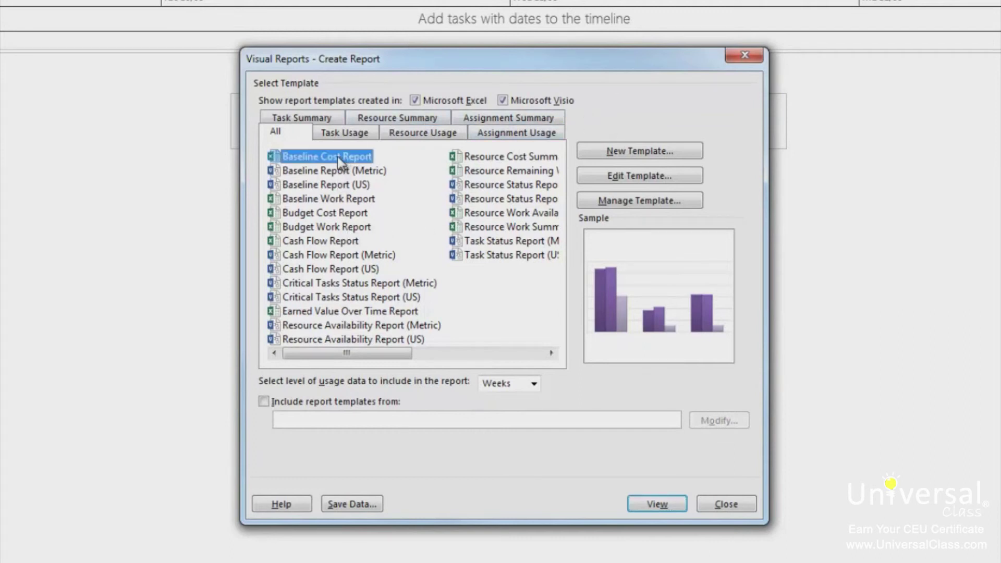
{"action": "left_click", "coordinate": [660, 505]}
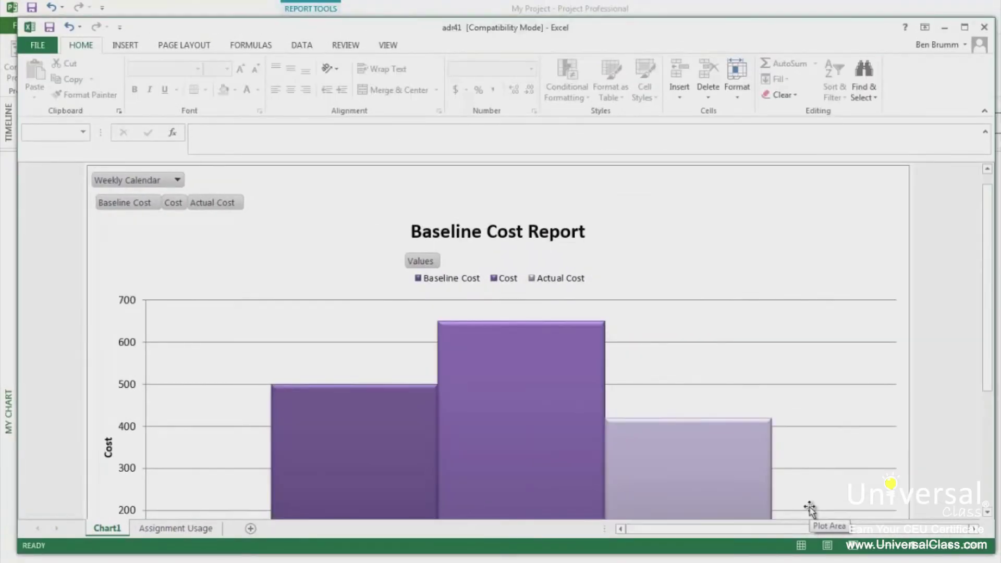
Review the Baseline Cost Report chart, then close the Excel workbook without saving
{"action": "scroll", "coordinate": [947, 360], "scroll_direction": "down", "scroll_amount": 3}
{"action": "scroll", "coordinate": [947, 359], "scroll_direction": "down", "scroll_amount": 3}
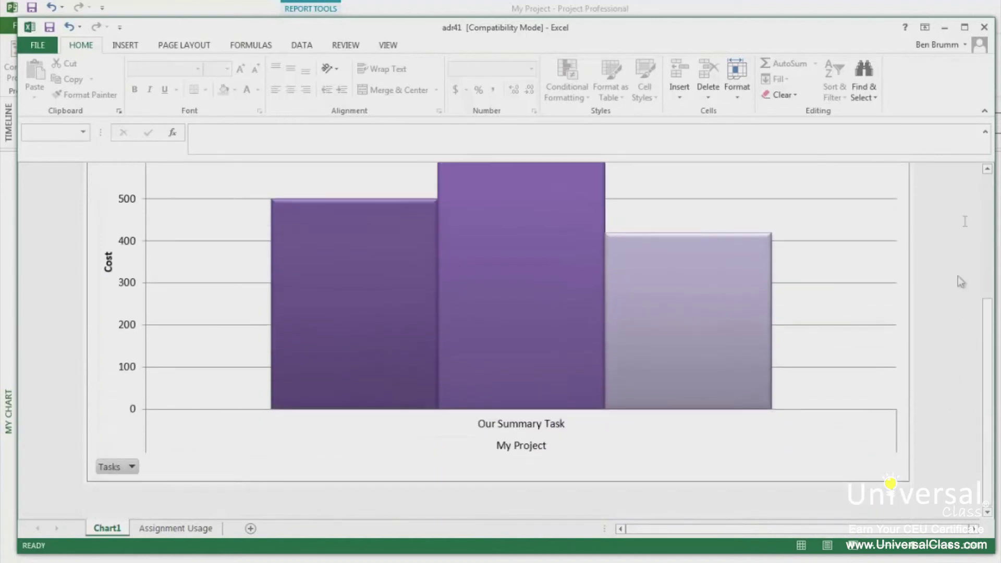
{"action": "left_click", "coordinate": [984, 26]}
{"action": "left_click", "coordinate": [561, 365]}
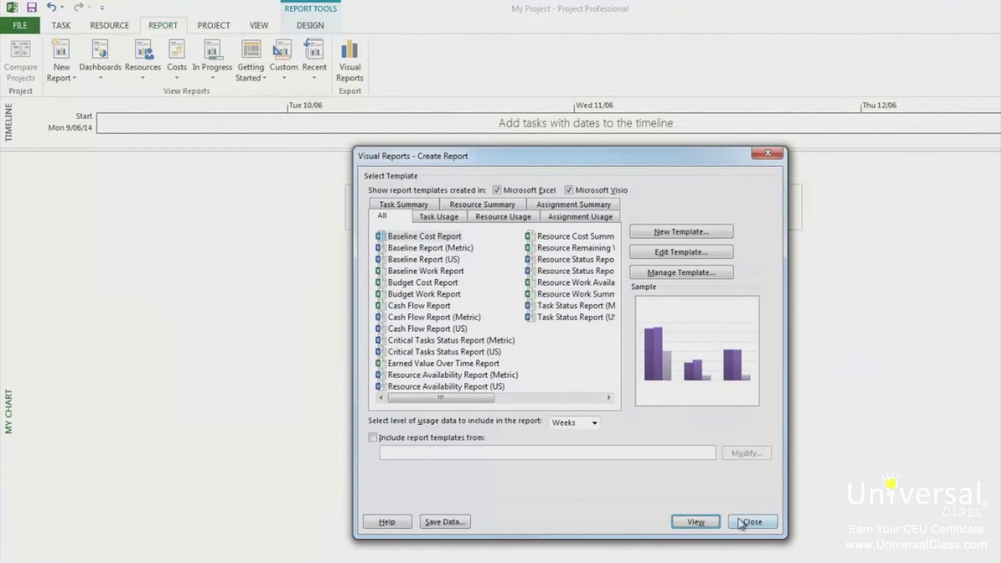
Close Visual Reports and open Page Setup for My Chart from the print preview
{"action": "left_click", "coordinate": [741, 522]}
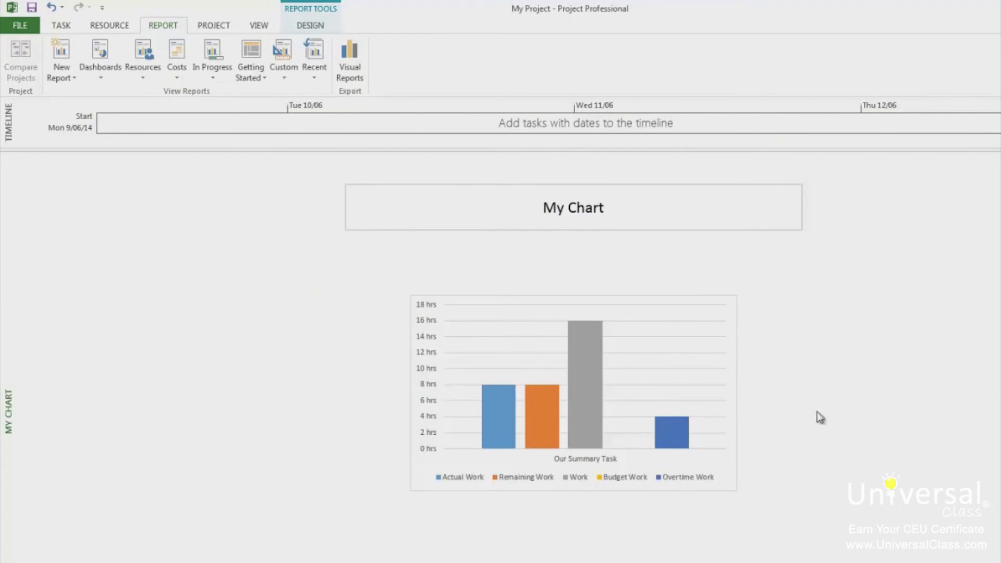
{"action": "left_click", "coordinate": [20, 25]}
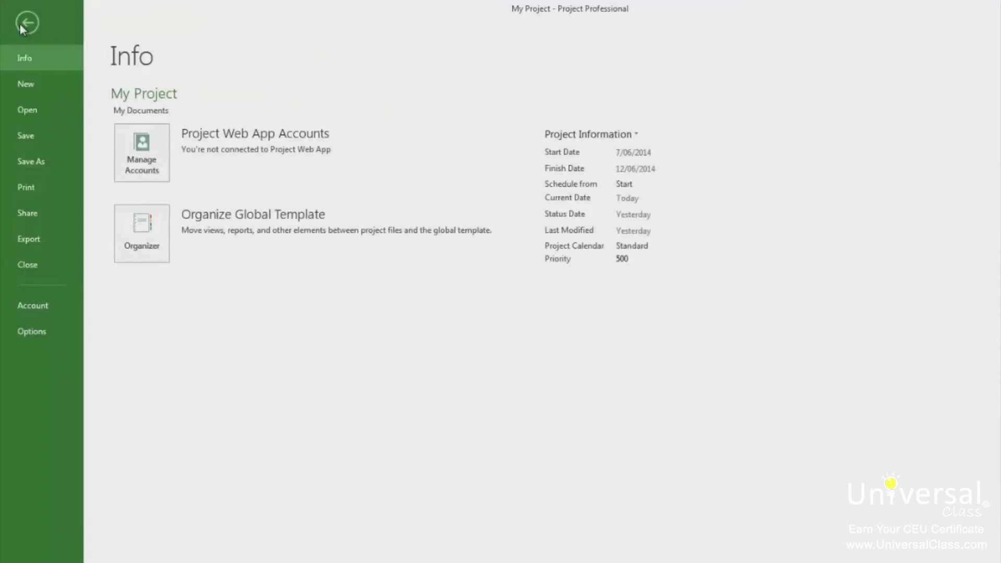
{"action": "left_click", "coordinate": [39, 188]}
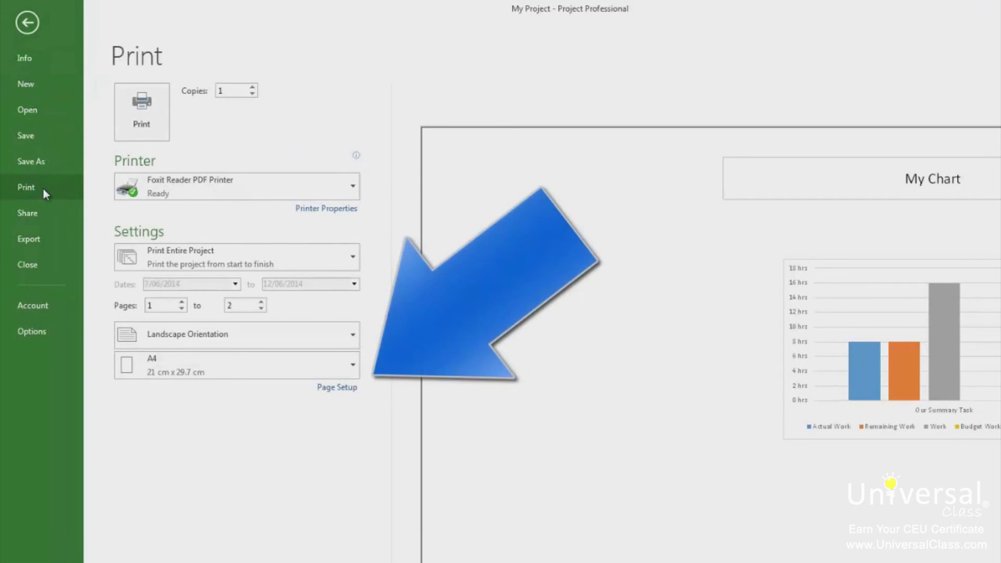
{"action": "left_click", "coordinate": [333, 392]}
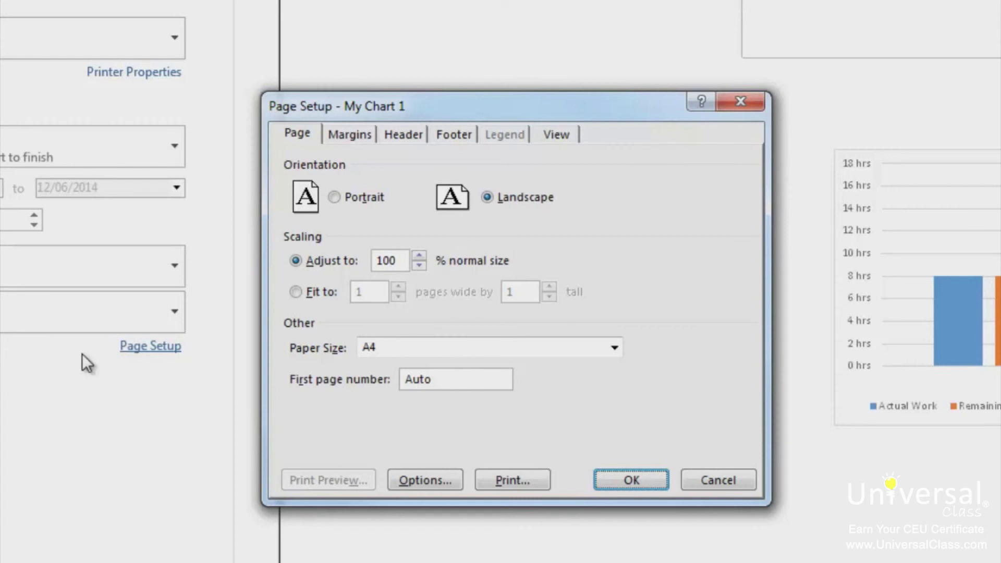
{"action": "left_click", "coordinate": [348, 136]}
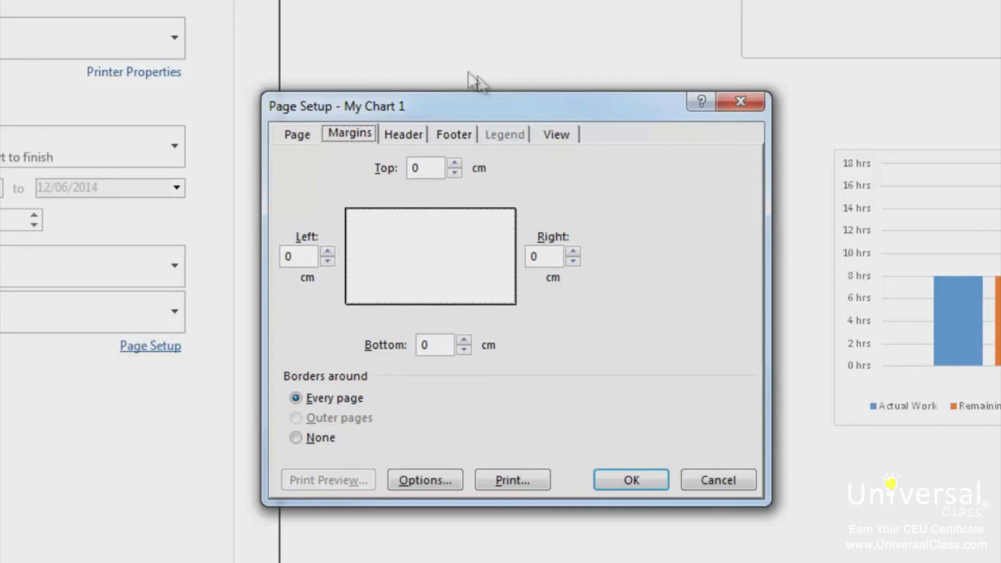
{"action": "left_click", "coordinate": [404, 136]}
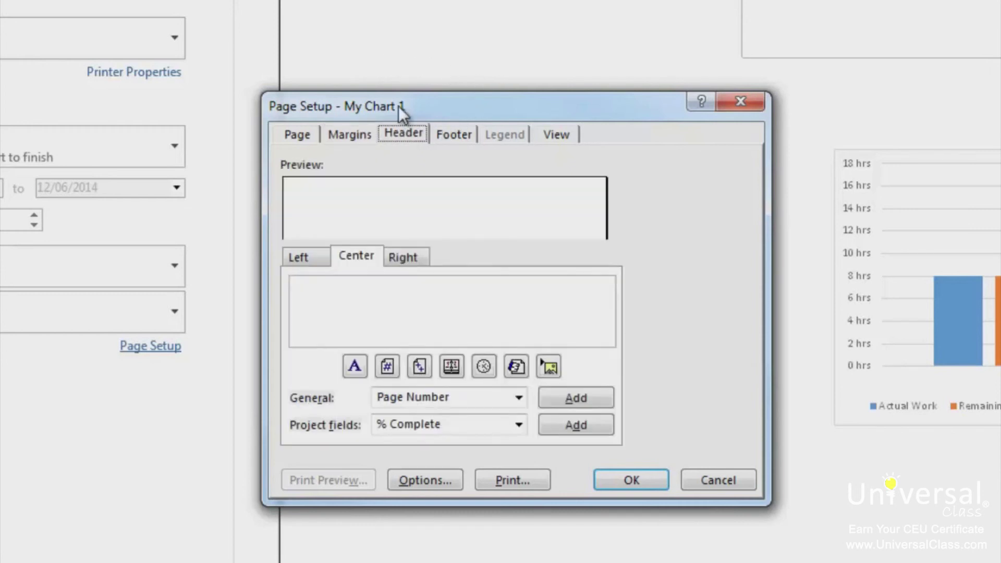
{"action": "left_click", "coordinate": [453, 134]}
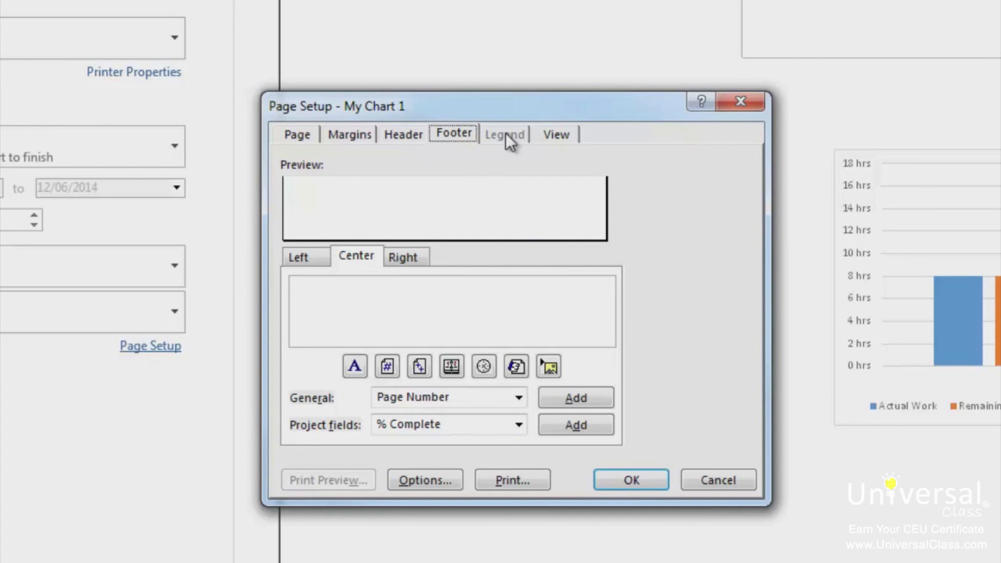
{"action": "left_click", "coordinate": [561, 130]}
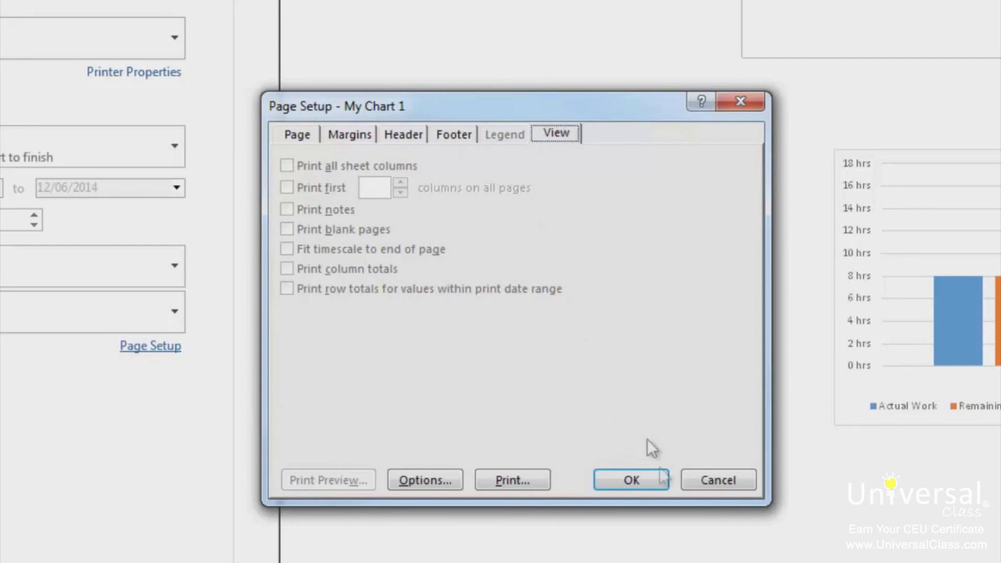
{"action": "left_click", "coordinate": [640, 481]}
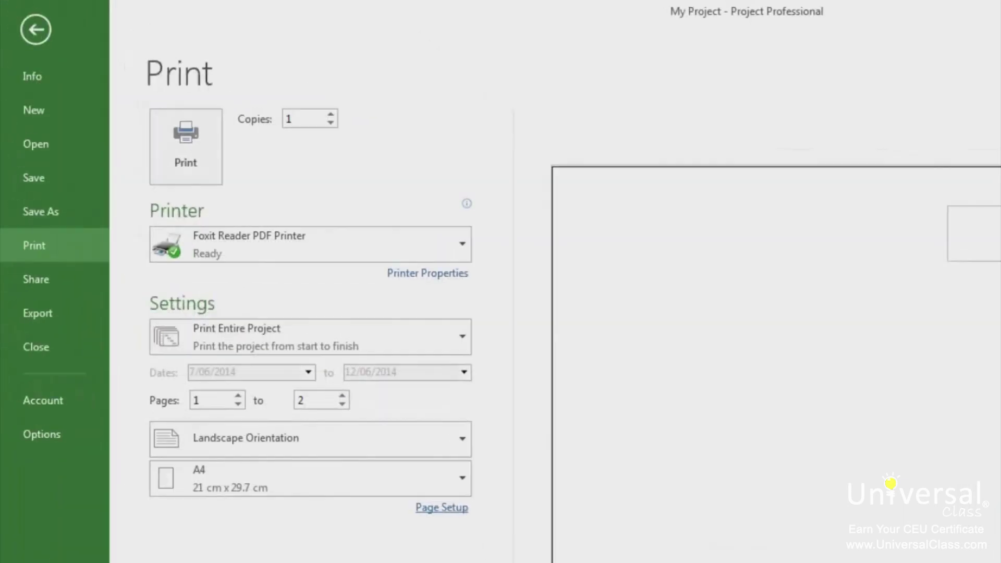